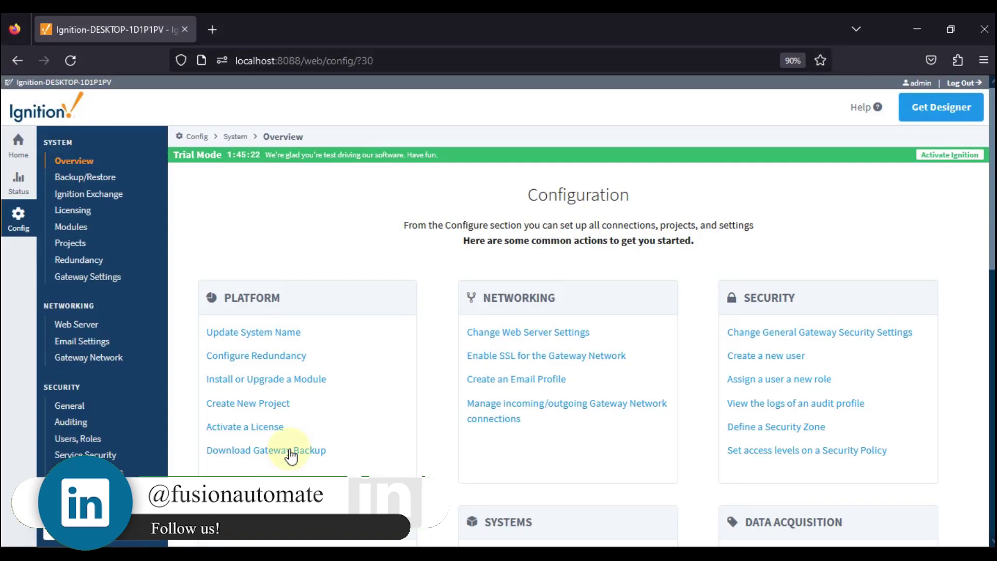
Start a new database connection with MySQL as the JDBC driver.
scroll(280, 377, "down", 4)
scroll(266, 373, "down", 3)
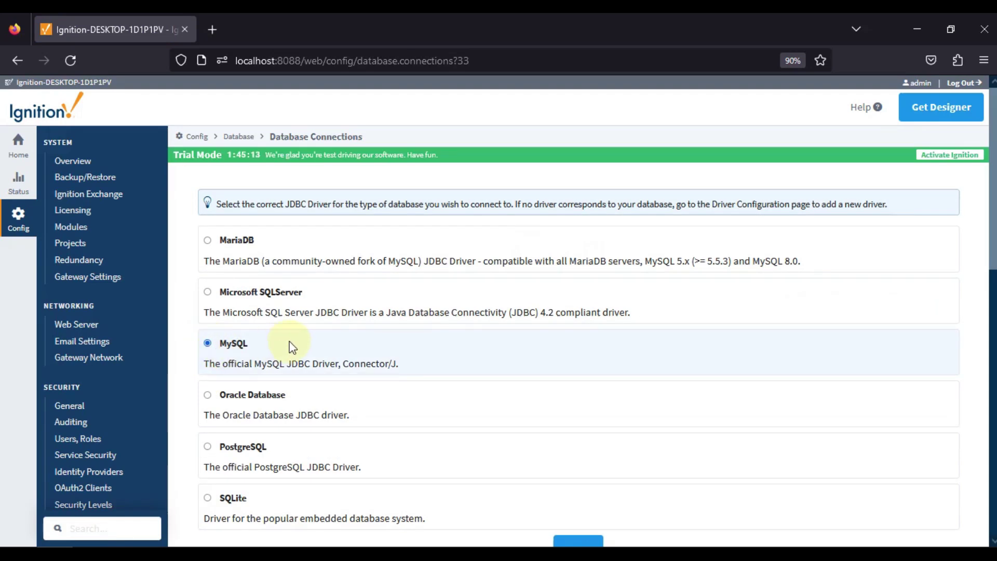
scroll(285, 290, "down", 2)
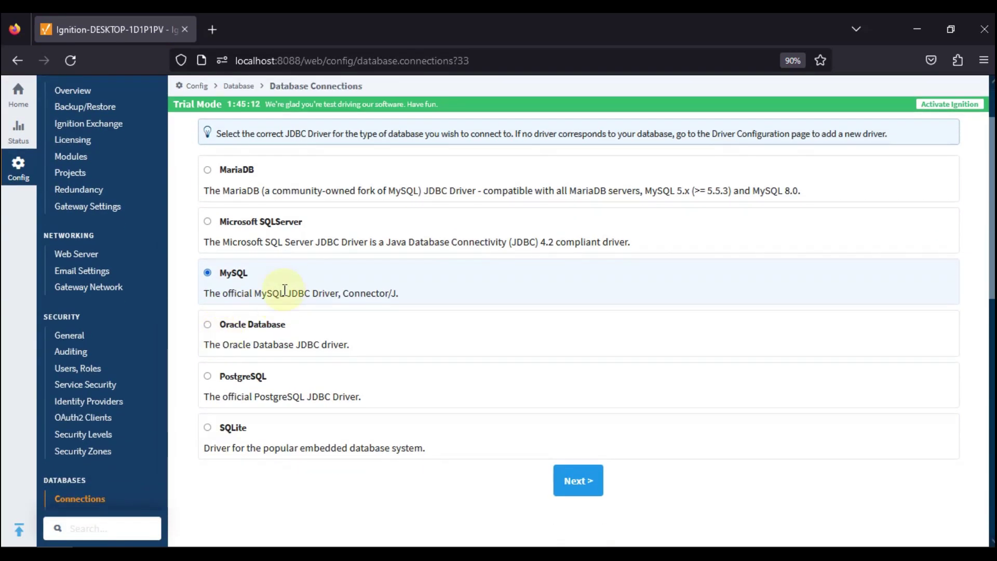
left_click(573, 488)
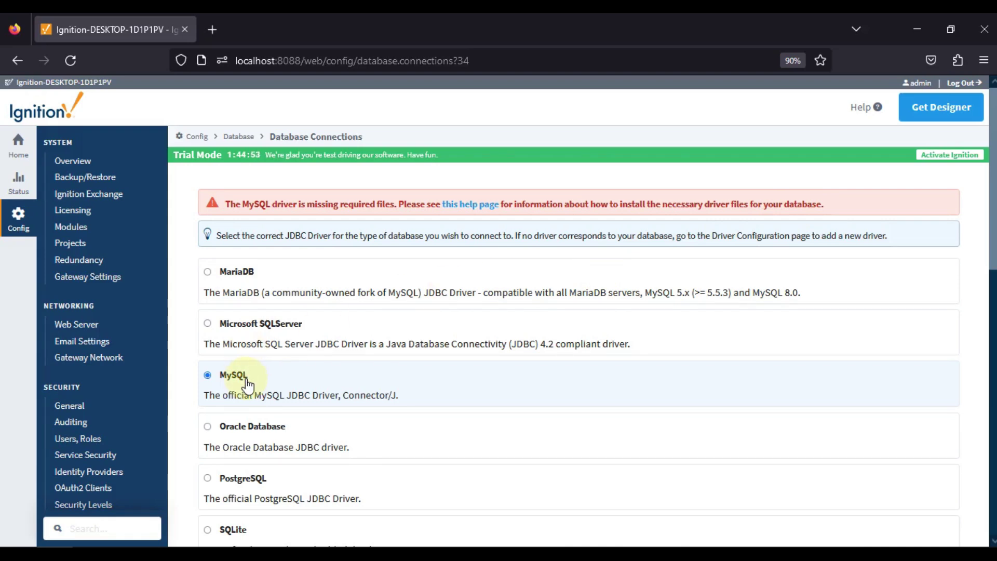
Copy the missing-driver-files error message into Notepad, then minimize Notepad.
triple_click(802, 204)
key("ctrl+c")
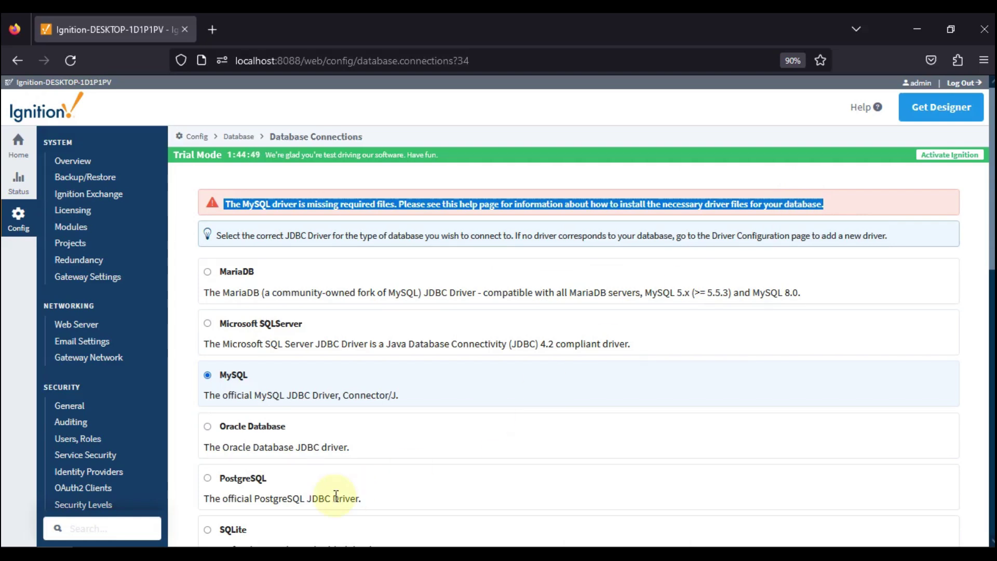
key("alt+Tab")
key("ctrl+v")
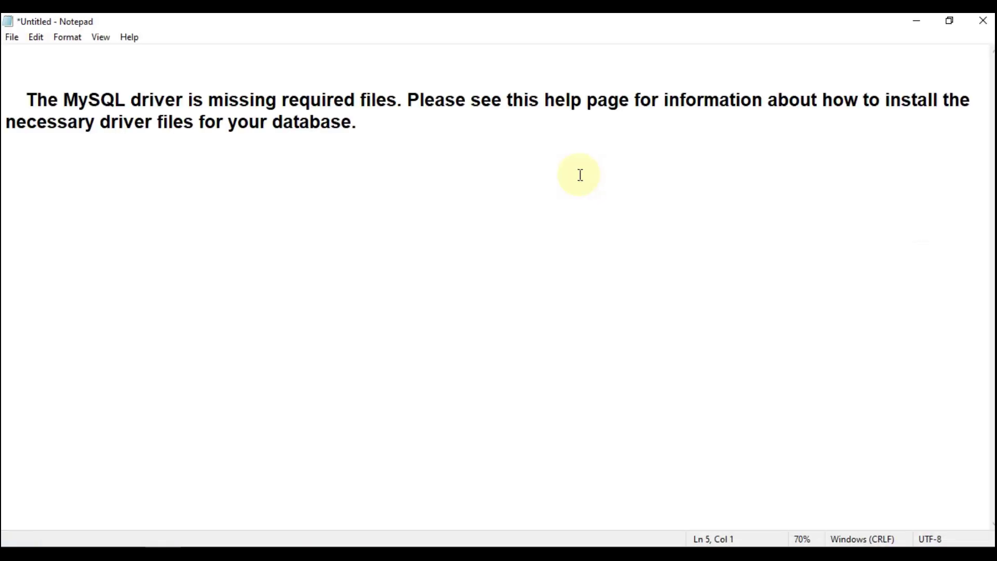
left_click(917, 21)
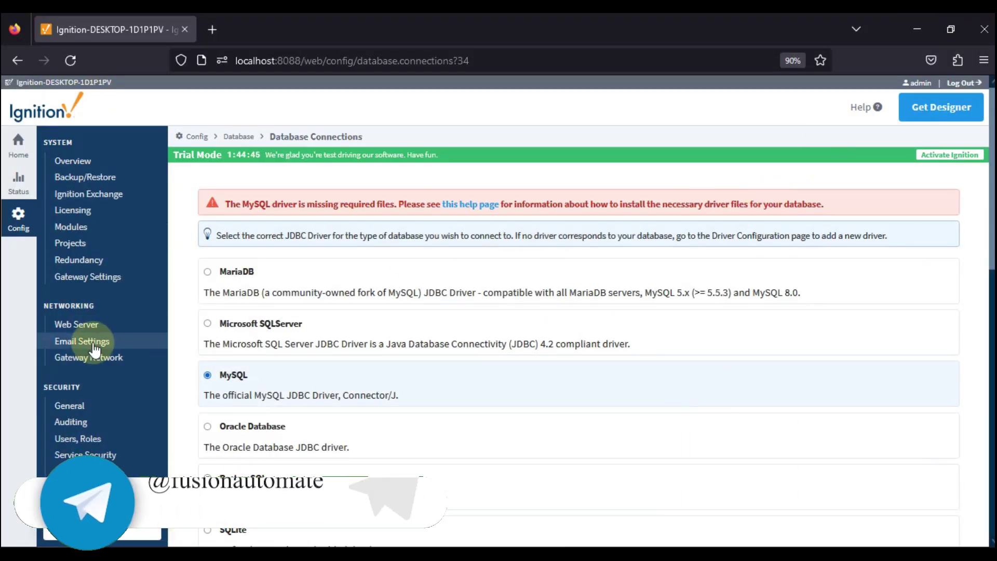
Open the Drivers page and check the MySQL driver's missing-files error status.
scroll(95, 351, "down", 5)
left_click(78, 375)
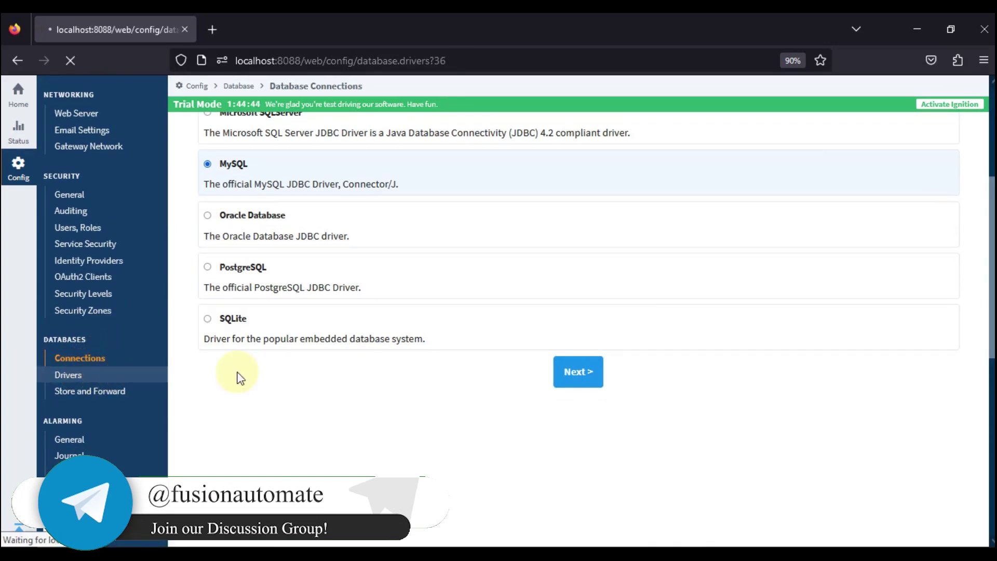
double_click(234, 336)
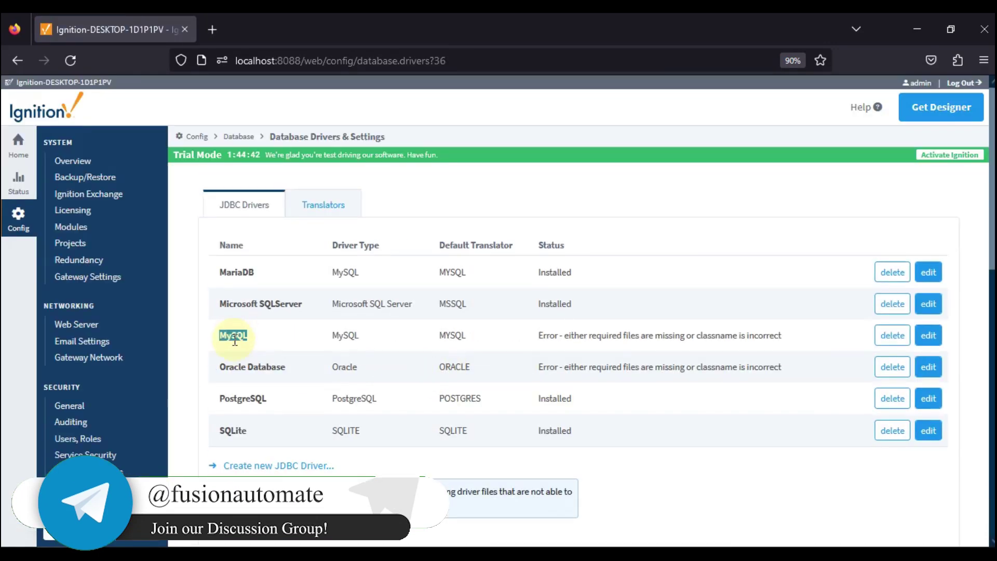
double_click(548, 334)
left_click(589, 336)
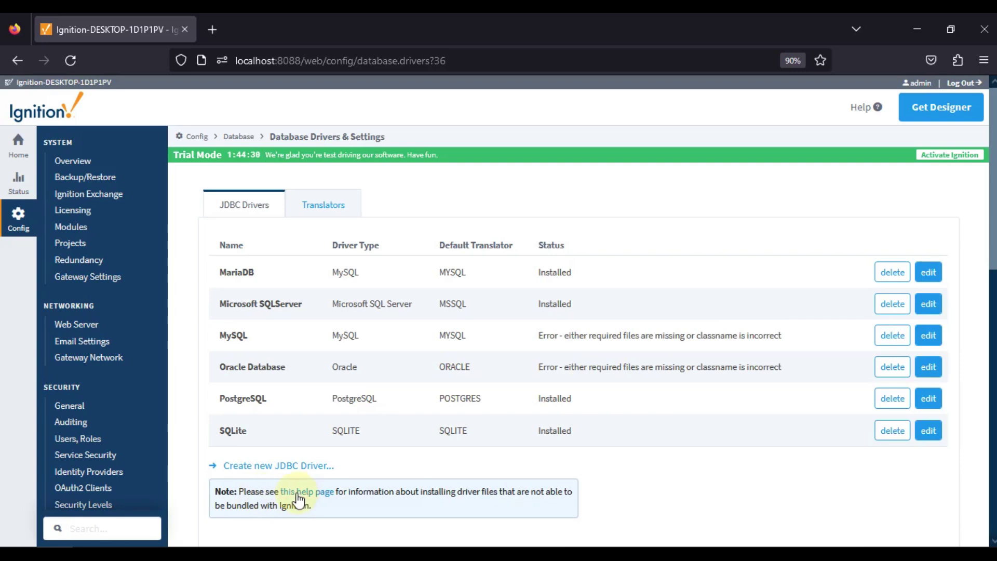
Open the JDBC drivers help page in a new tab and follow its MySQL Connector/J link.
right_click(313, 498)
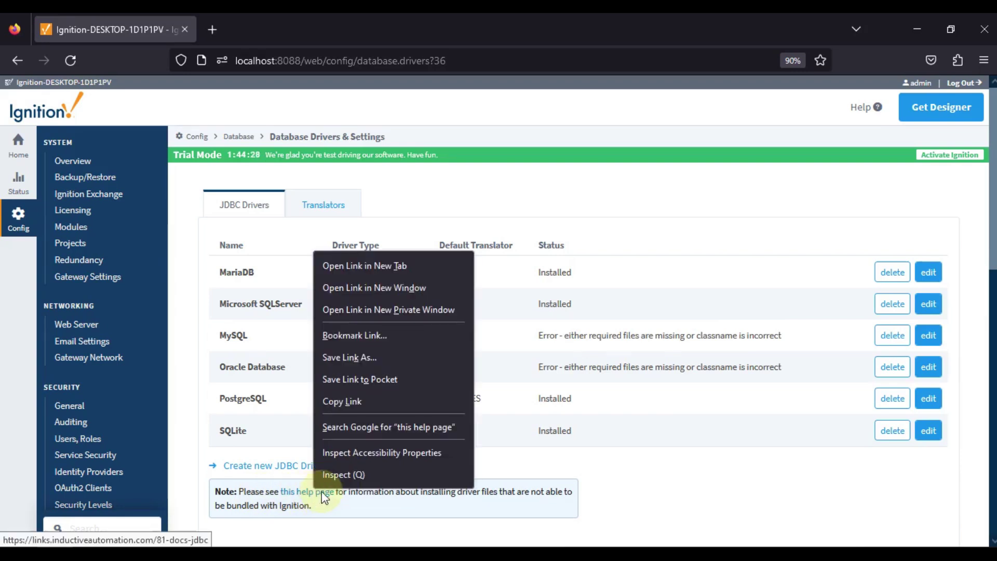
left_click(415, 265)
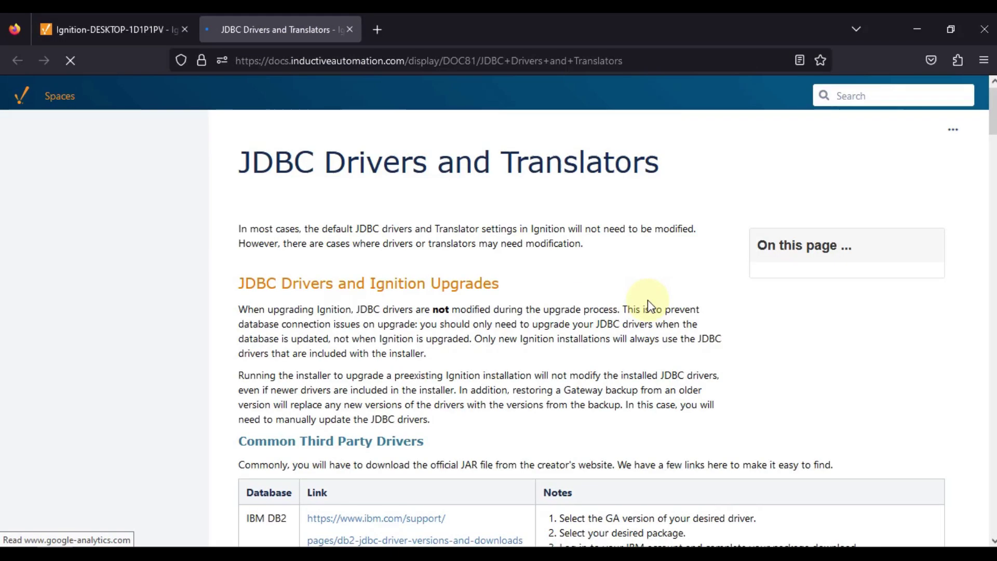
scroll(647, 300, "down", 5)
scroll(596, 277, "down", 3)
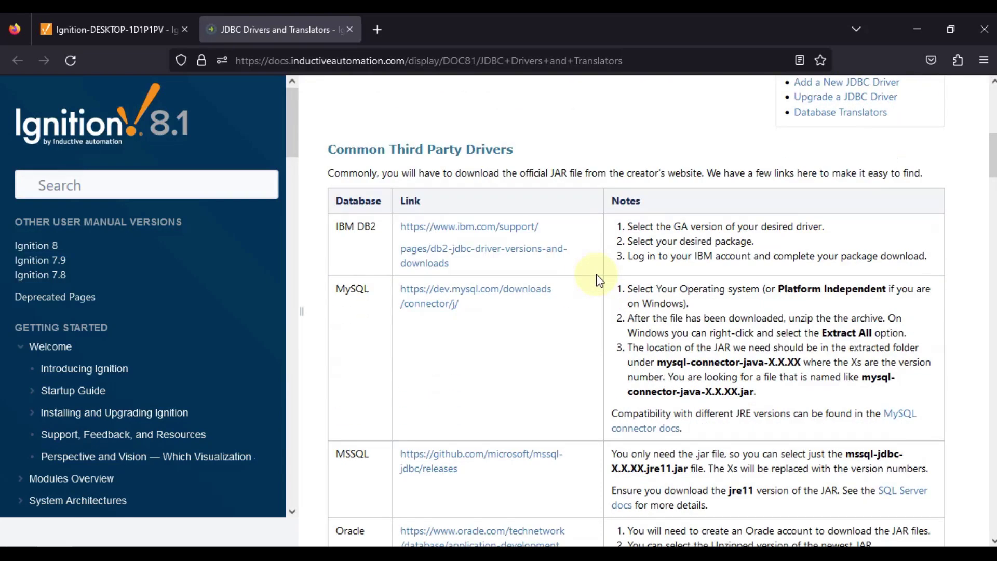
double_click(352, 289)
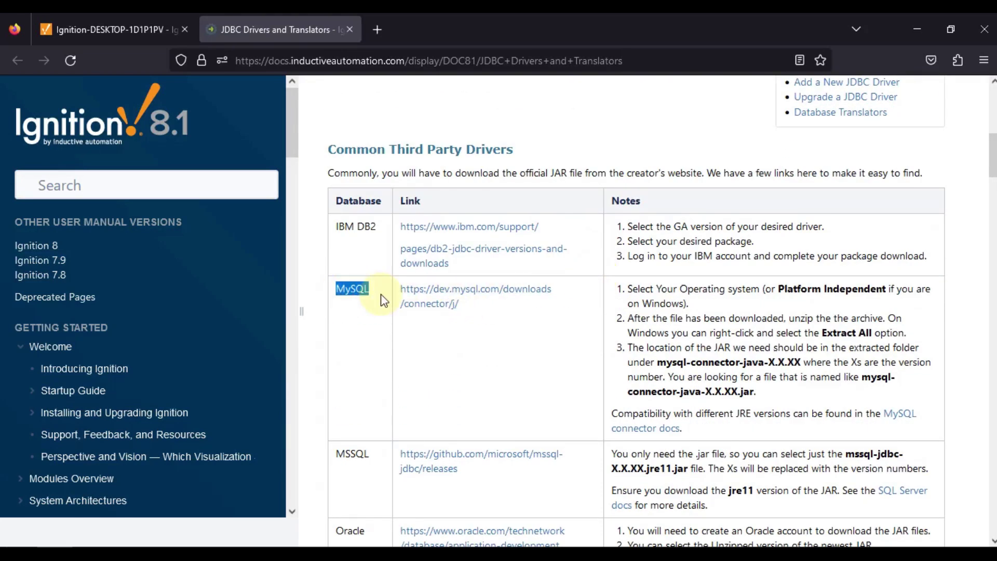
left_click(441, 300)
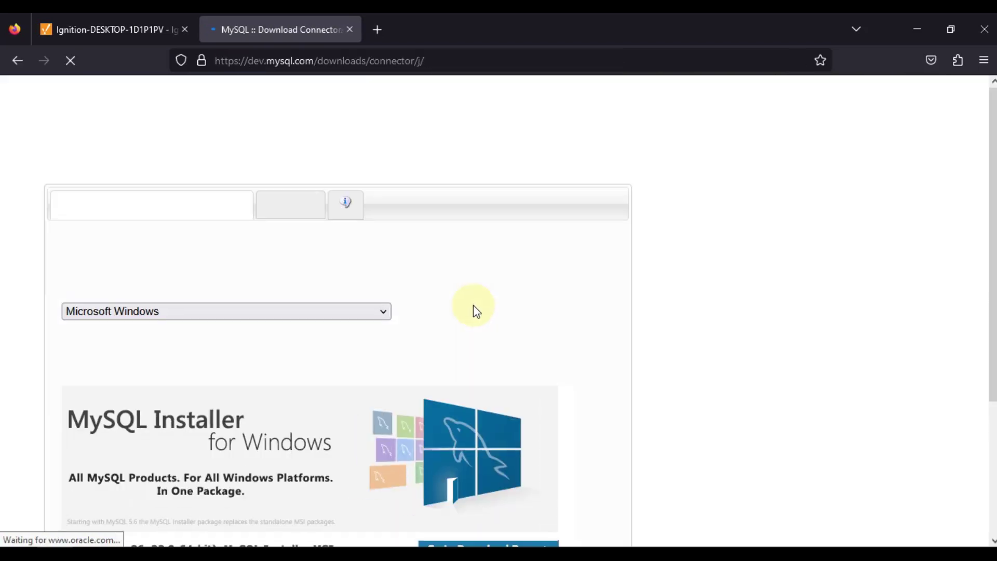
Go to the MySQL Installer download page and download the full 437.3M Windows installer.
scroll(472, 311, "down", 2)
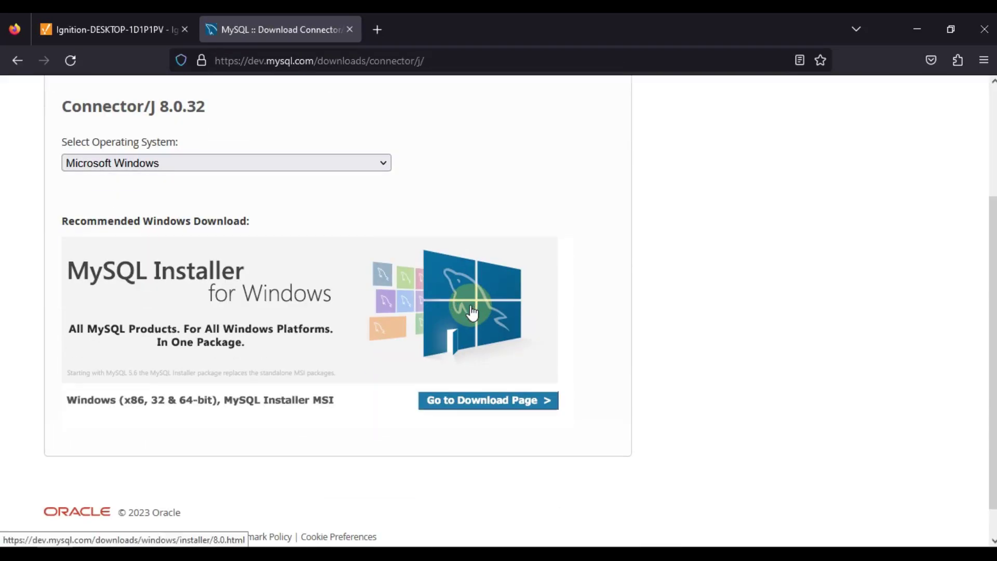
left_click(493, 402)
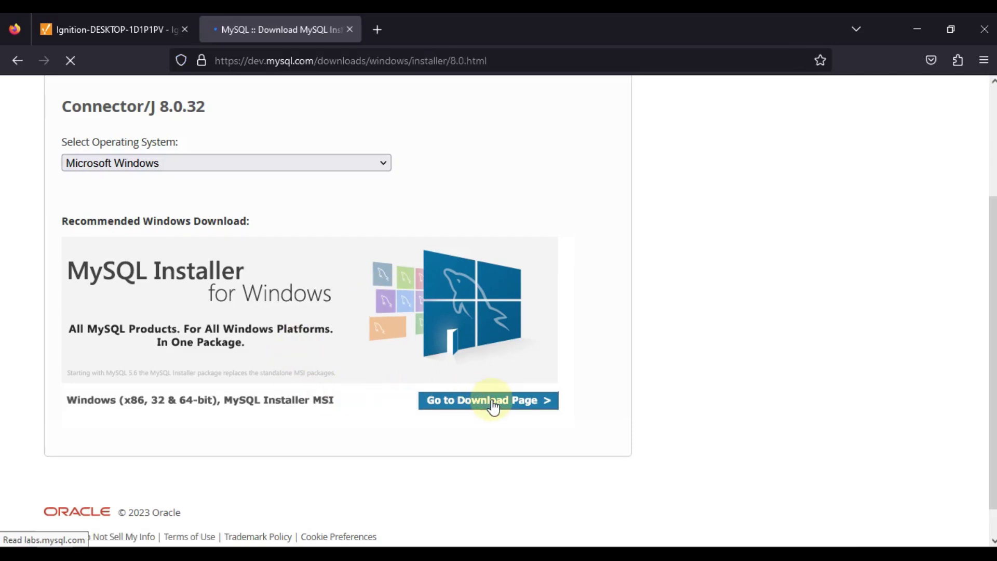
scroll(314, 349, "down", 2)
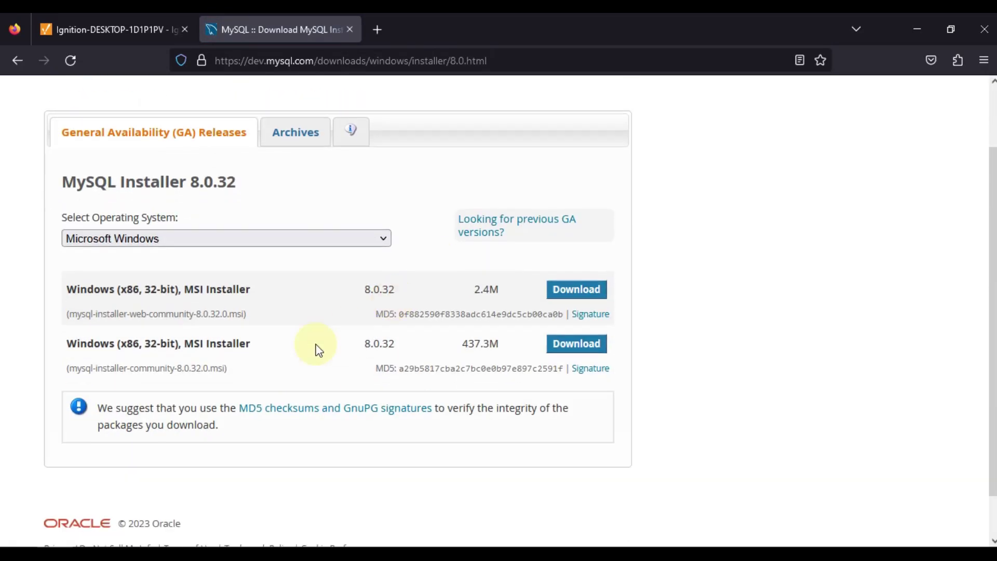
double_click(70, 344)
left_click(146, 346)
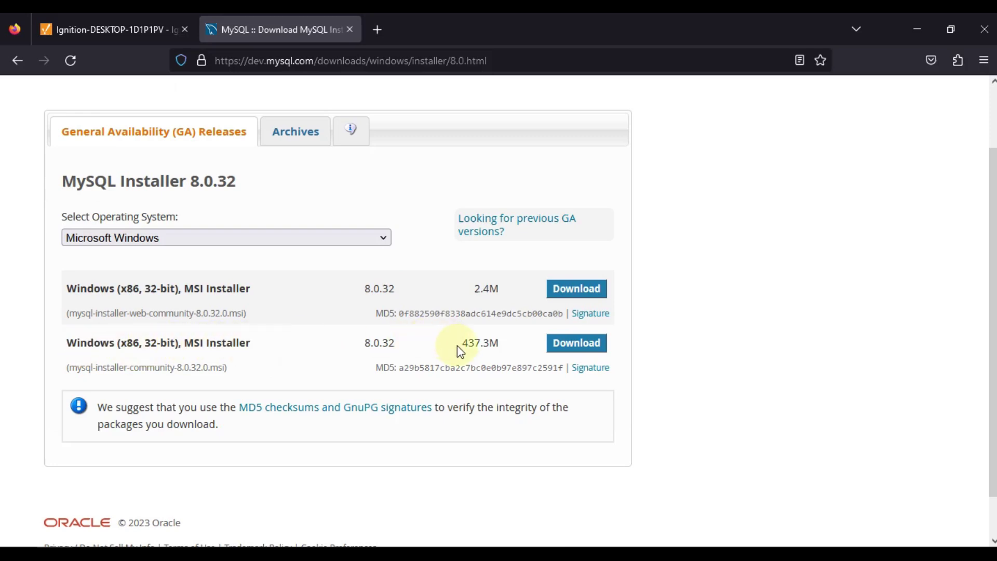
left_click_drag(460, 346, 505, 349)
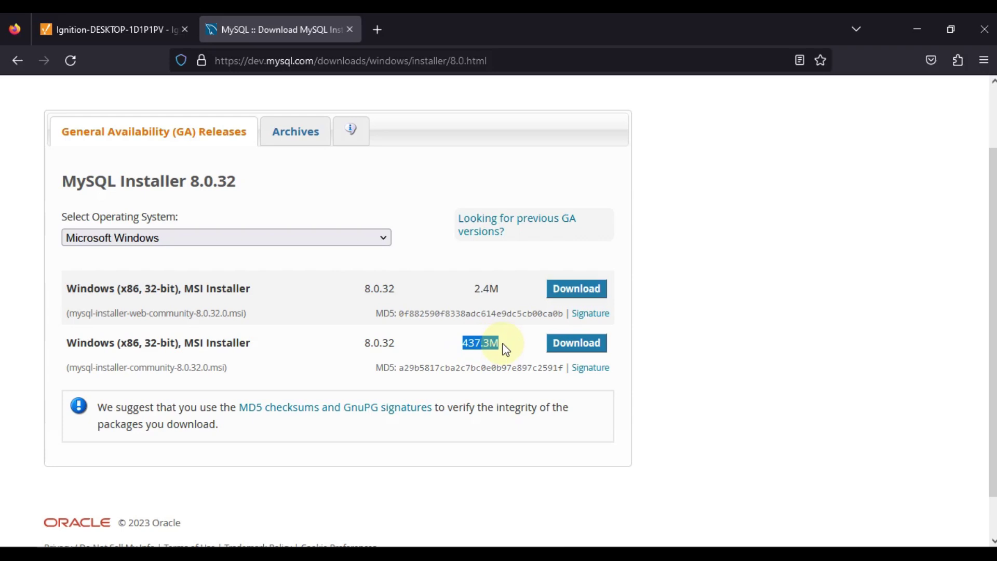
left_click(571, 349)
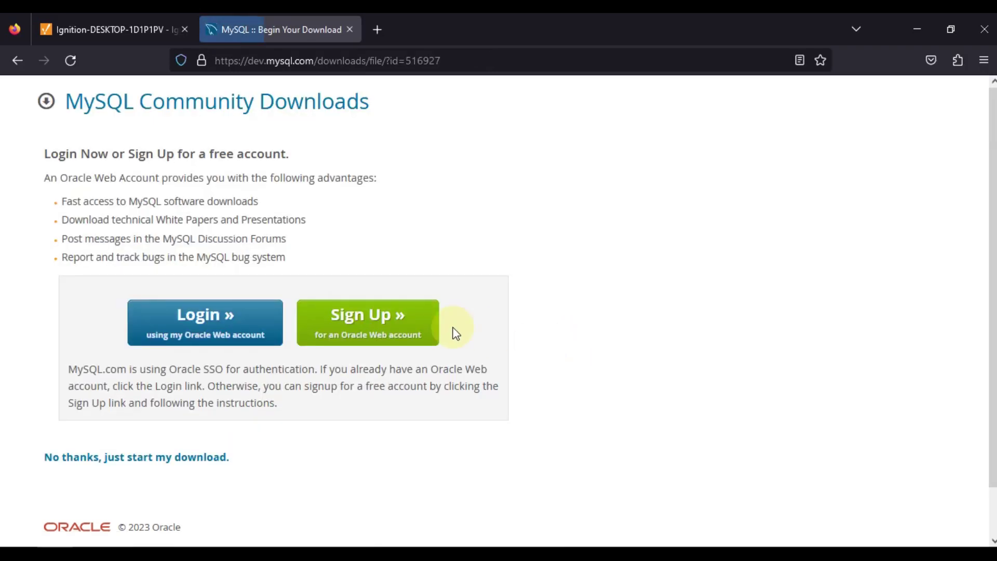
scroll(278, 367, "down", 2)
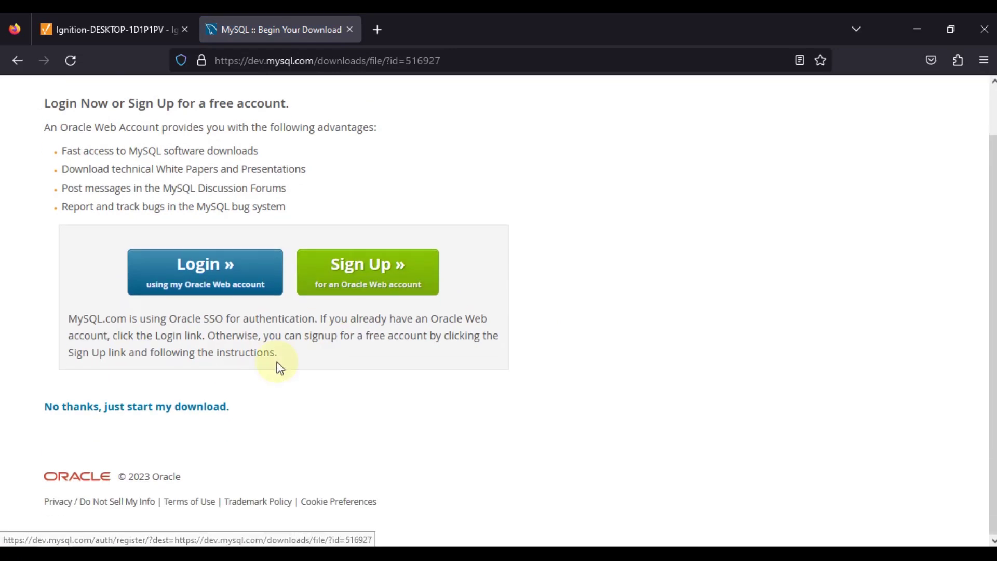
Start the installer download without signing in to an Oracle account.
left_click(134, 410)
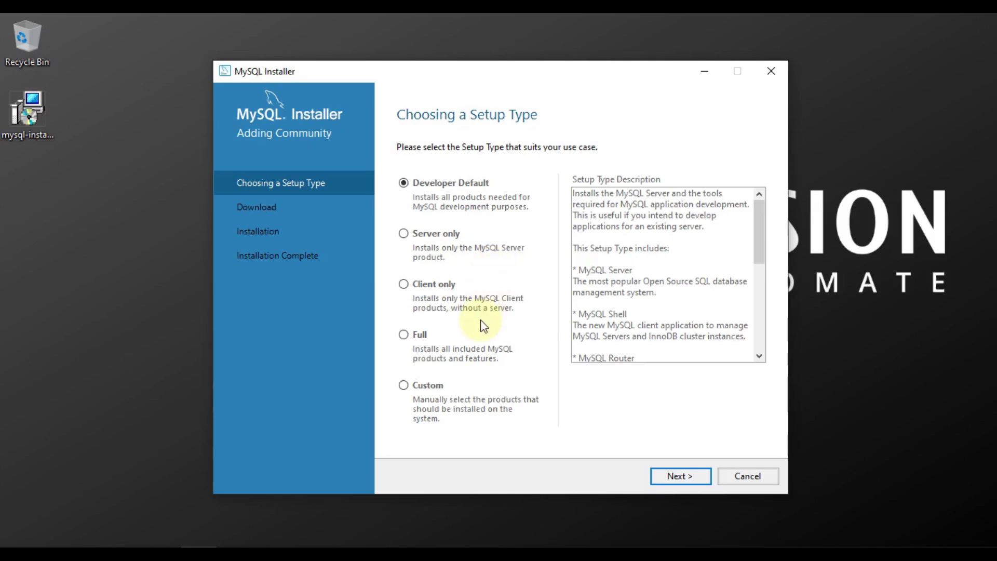
Choose a Custom setup and queue only Connector/J 8.0.32 - X86 for installation.
left_click(404, 386)
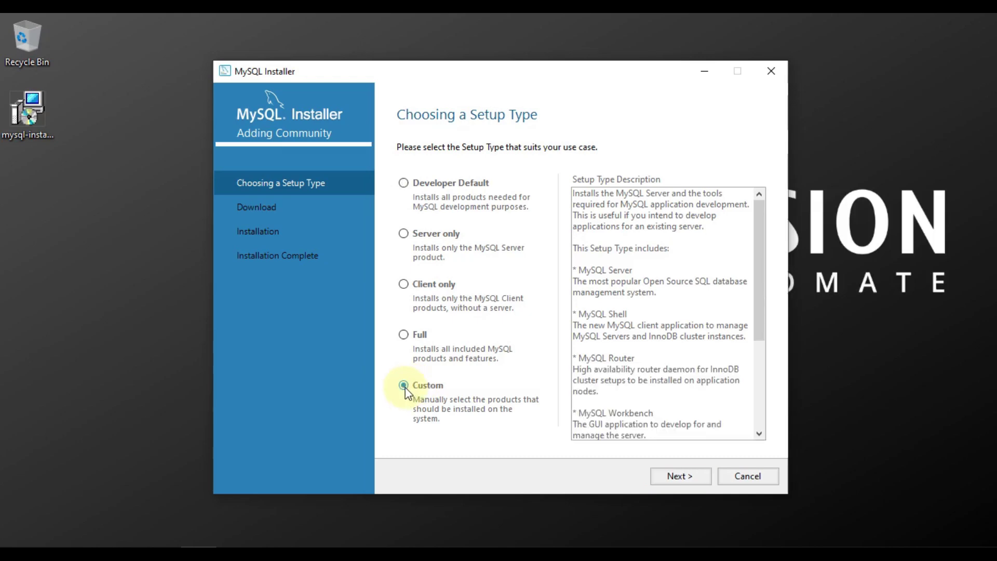
left_click(679, 481)
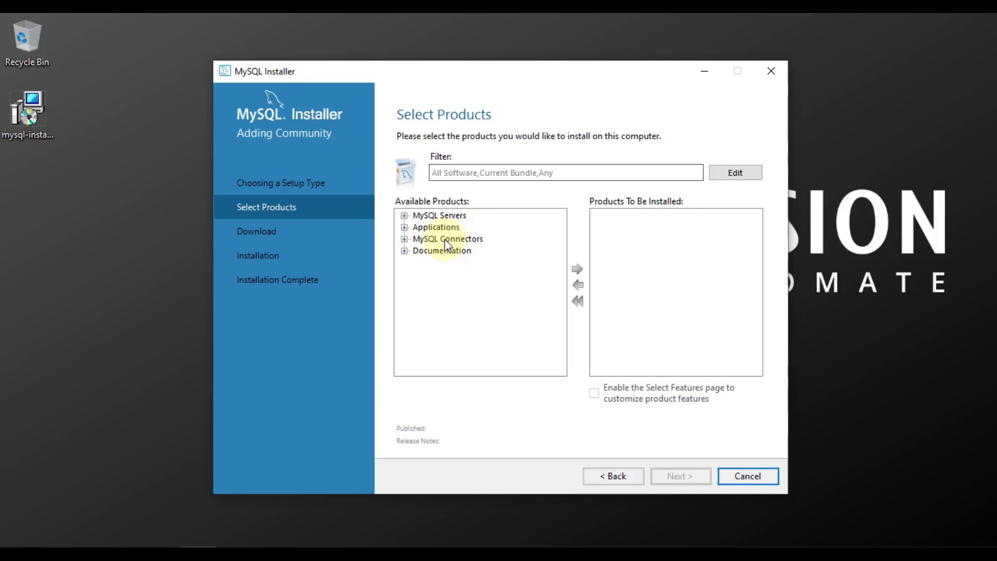
left_click(405, 239)
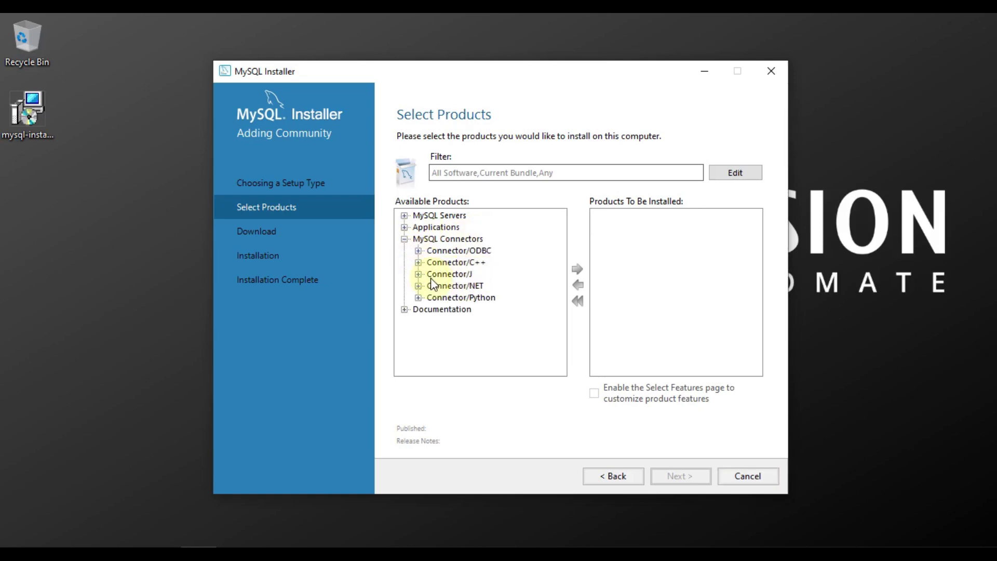
left_click(418, 274)
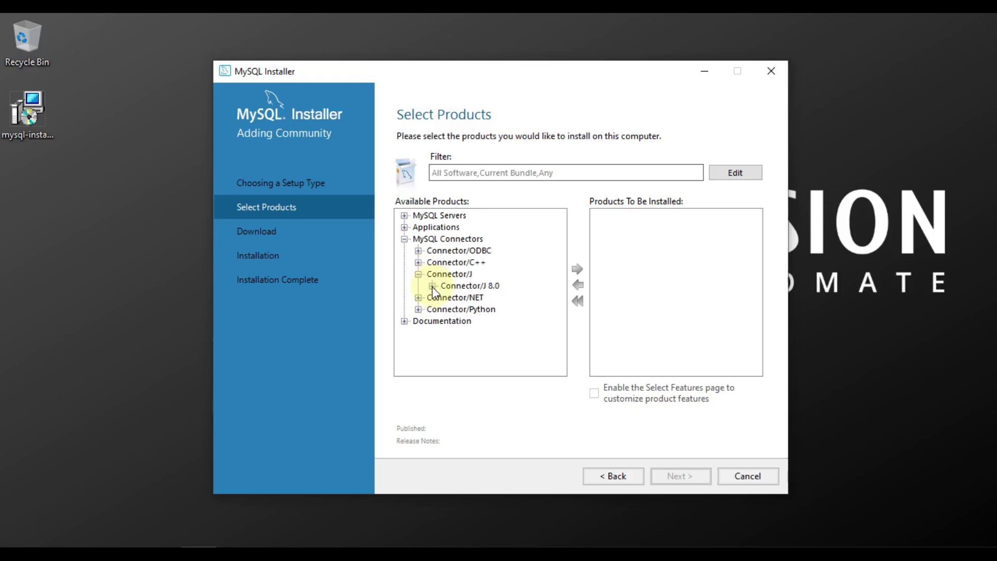
left_click(431, 287)
left_click(482, 303)
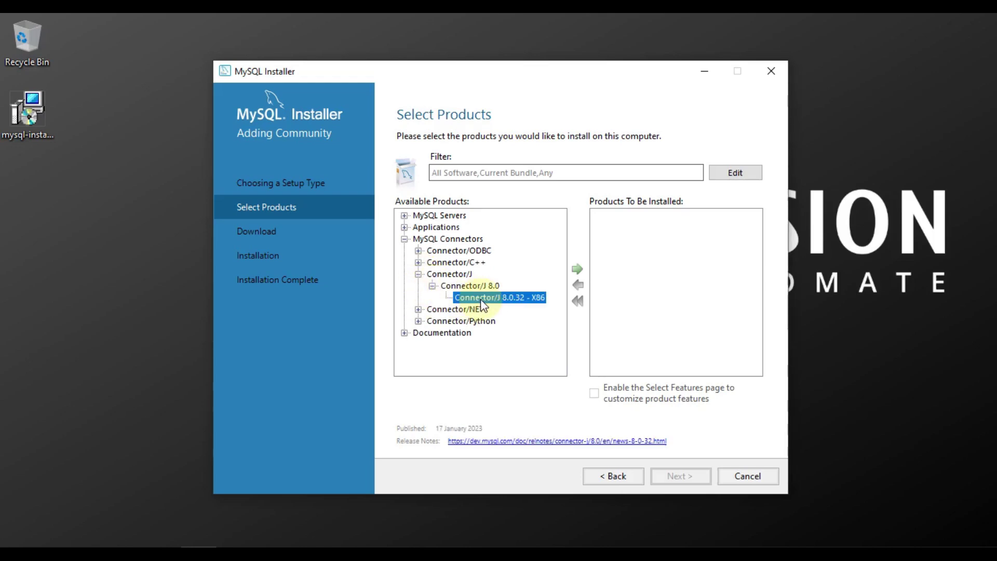
left_click(580, 270)
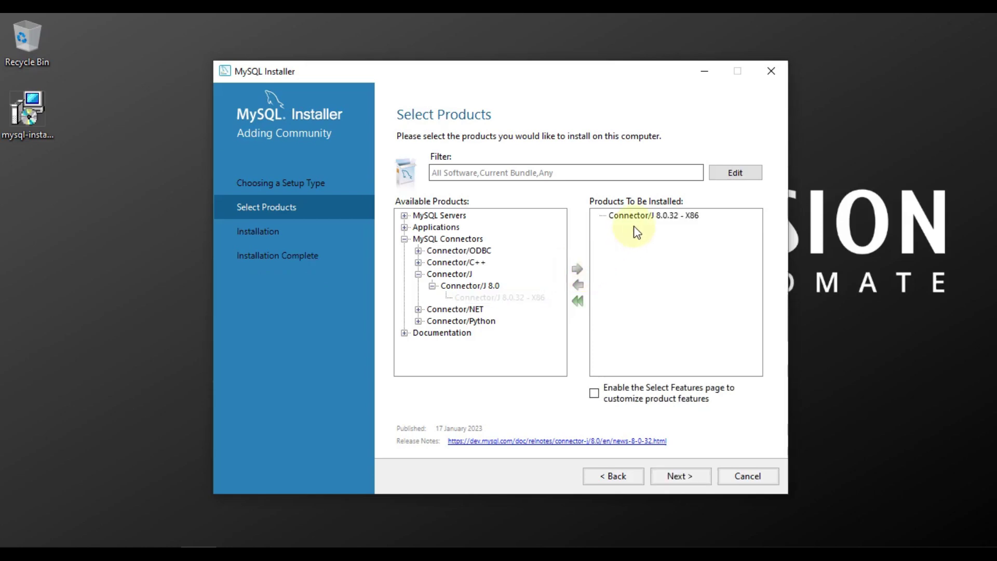
Execute the Connector/J 8.0.32 installation and finish the MySQL Installer.
left_click(676, 480)
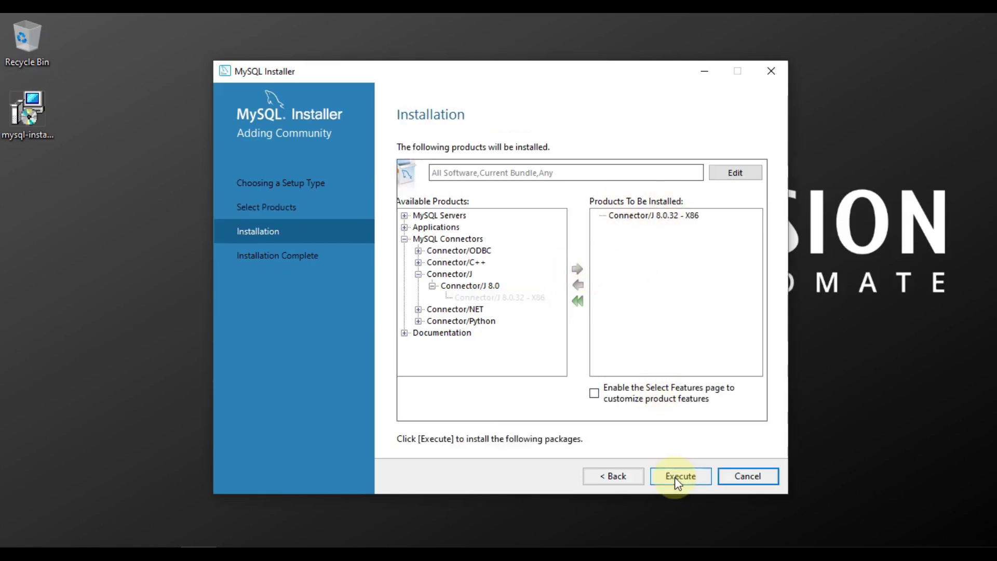
left_click(676, 478)
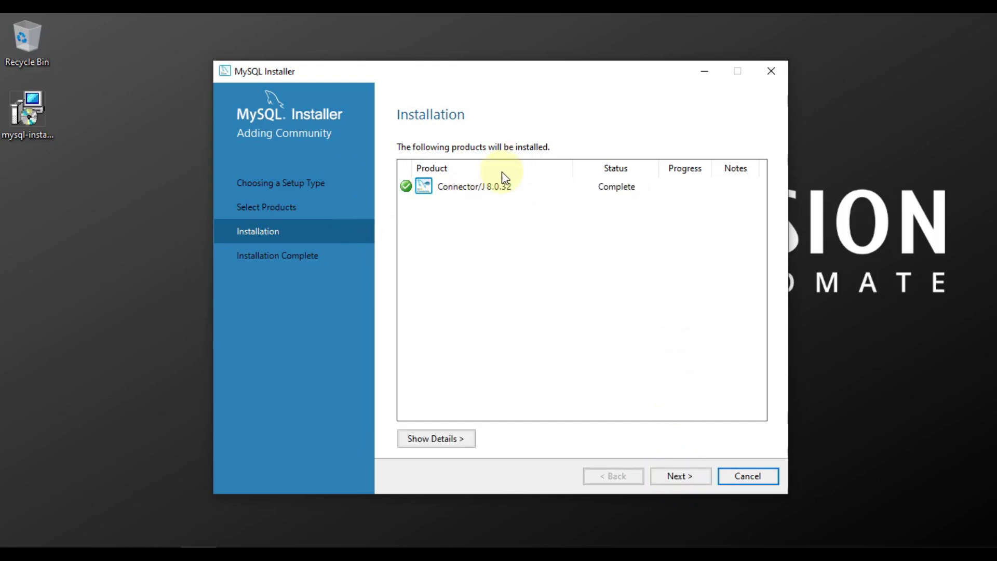
left_click(696, 474)
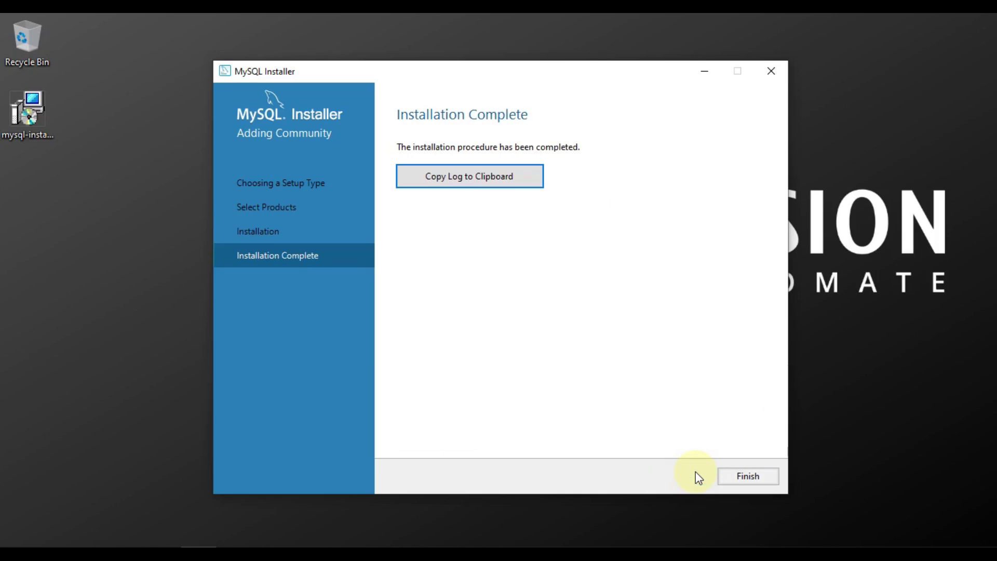
left_click(740, 474)
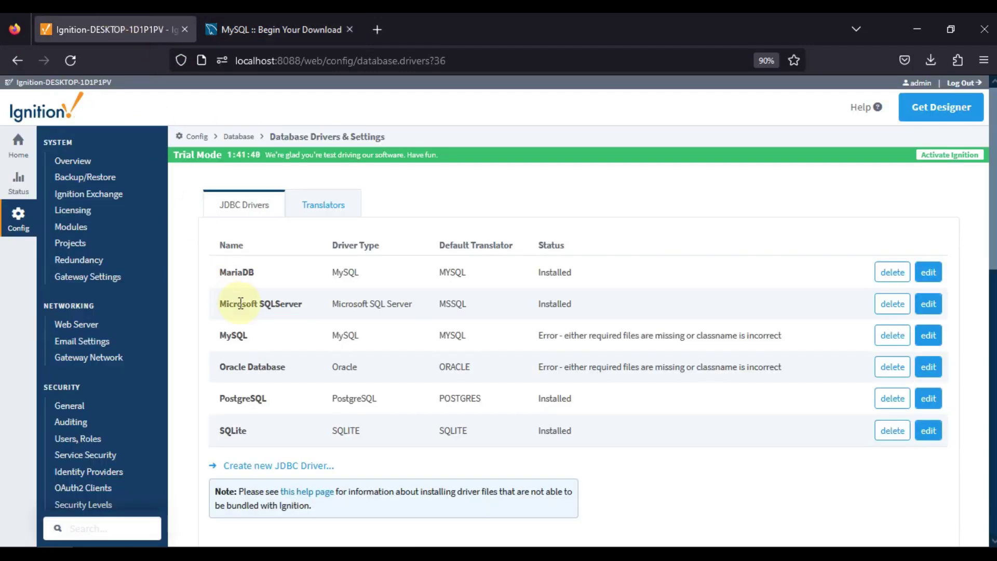
Reload the Drivers list and open the failing MySQL driver's edit page.
scroll(130, 368, "down", 4)
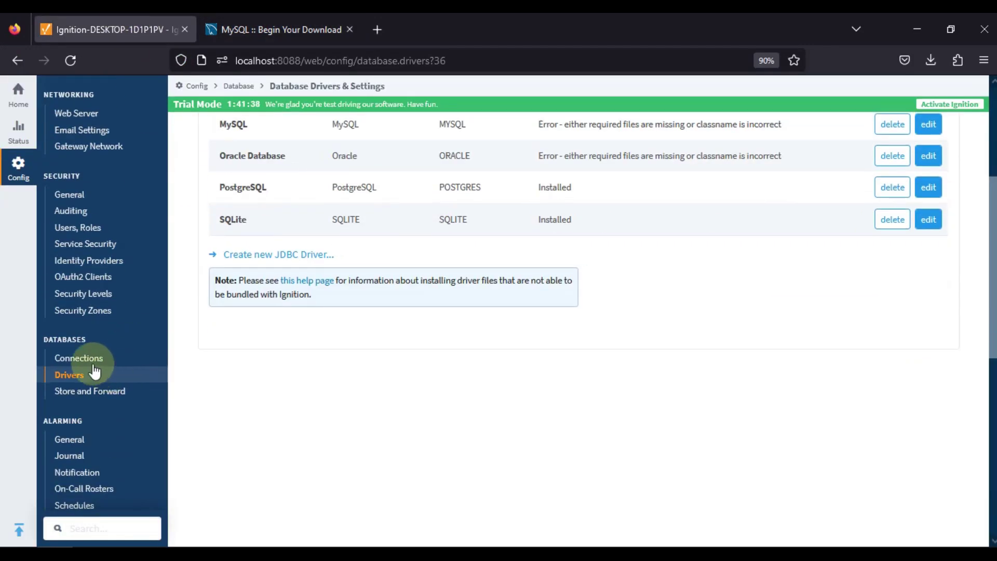
left_click(73, 375)
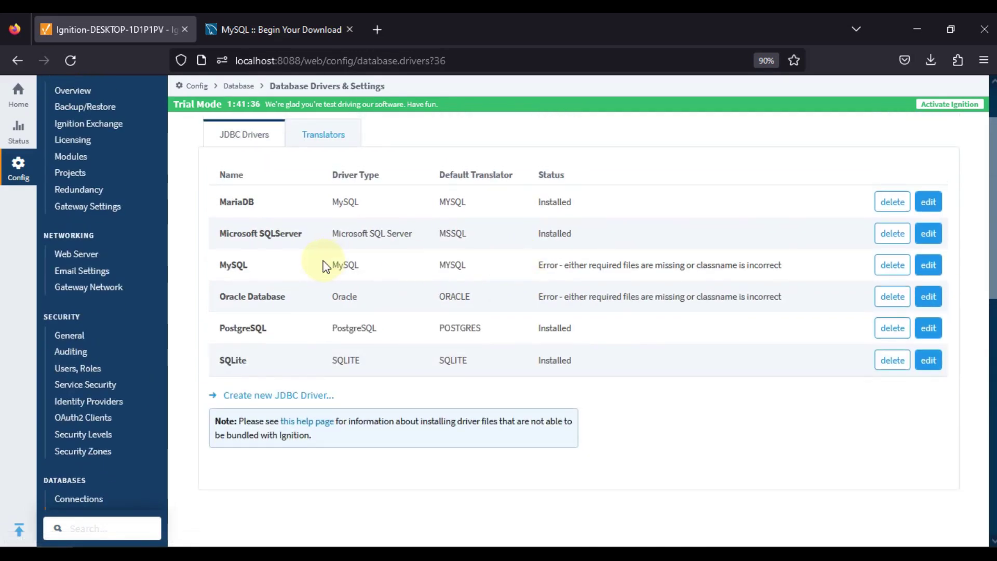
double_click(246, 263)
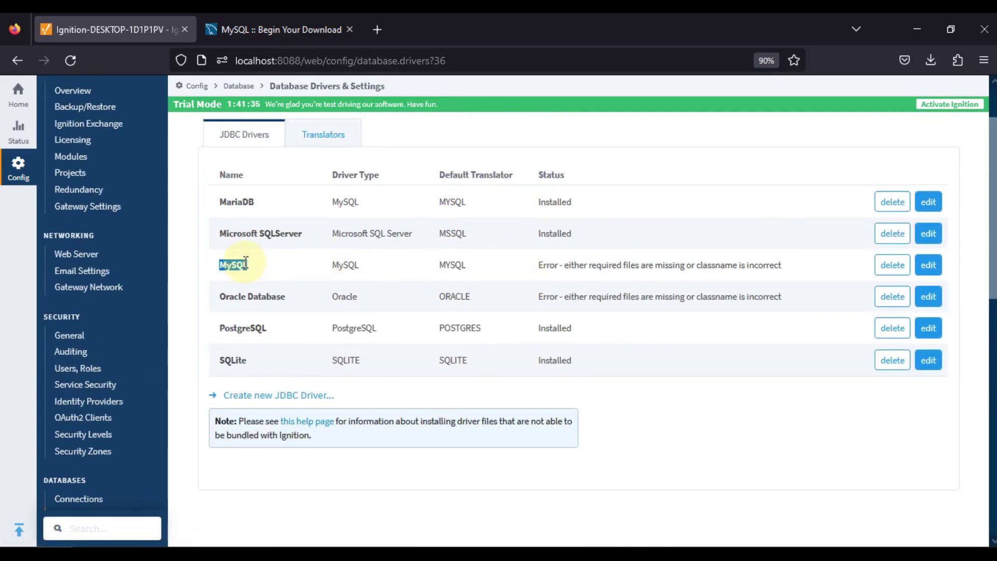
left_click(927, 274)
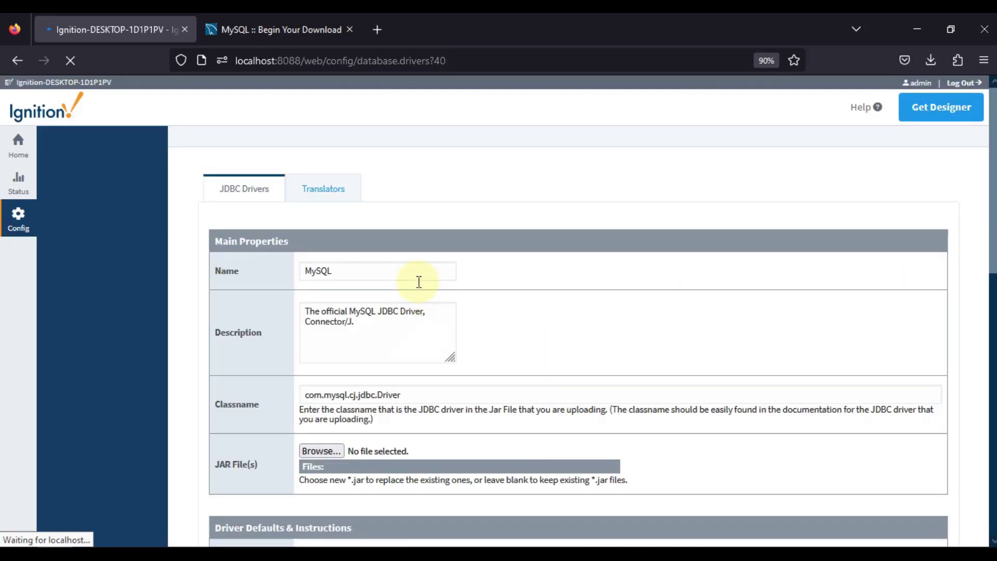
scroll(418, 270, "down", 2)
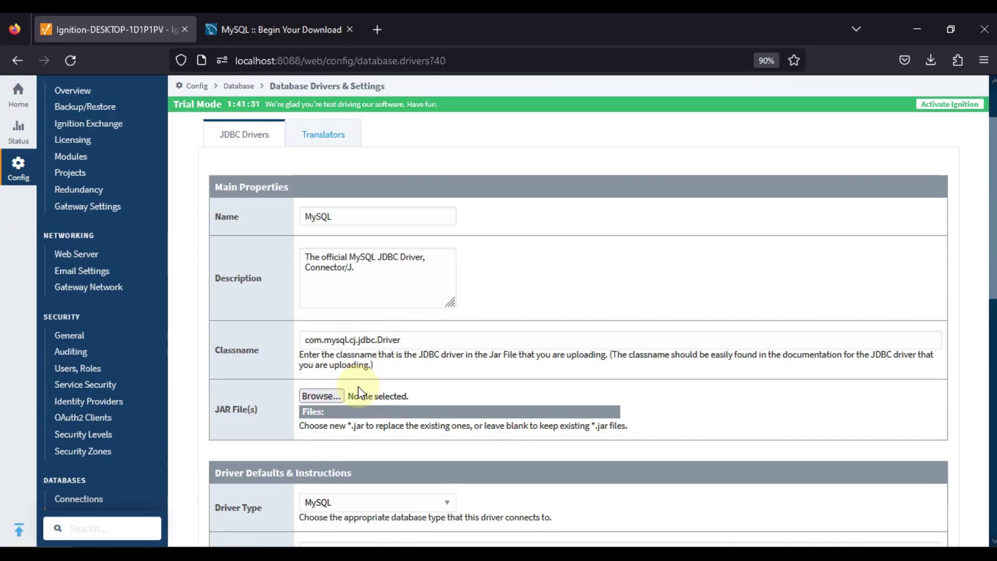
Browse to Program Files (x86)\MySQL\Connector J 8.0 and select mysql-connector-j-8.0.32.jar.
left_click(322, 397)
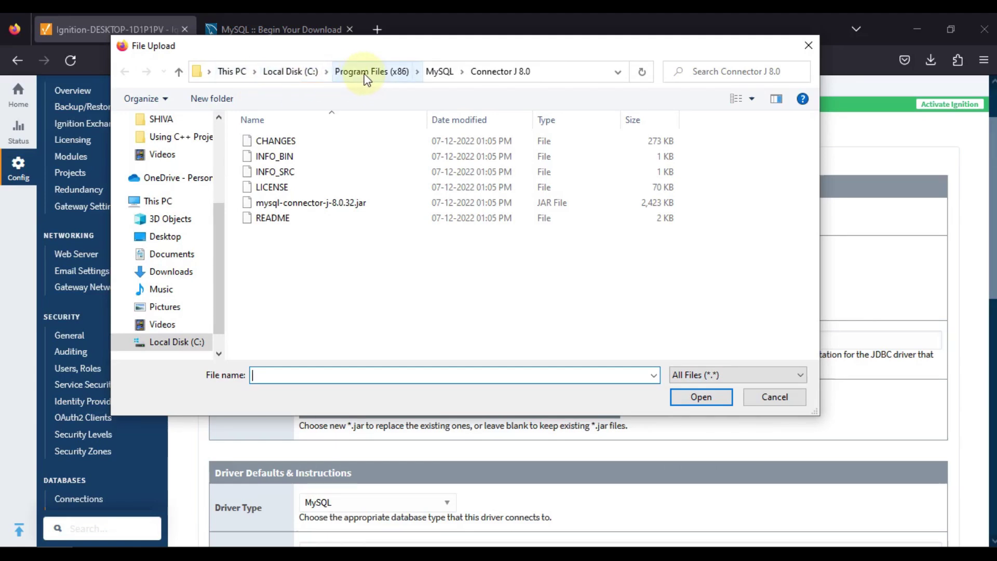
left_click(435, 71)
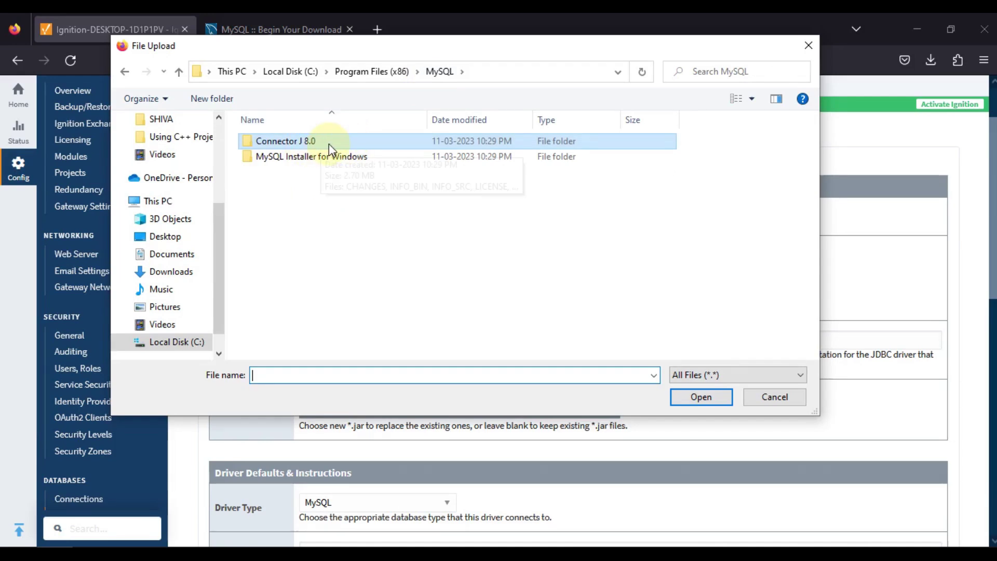
double_click(329, 143)
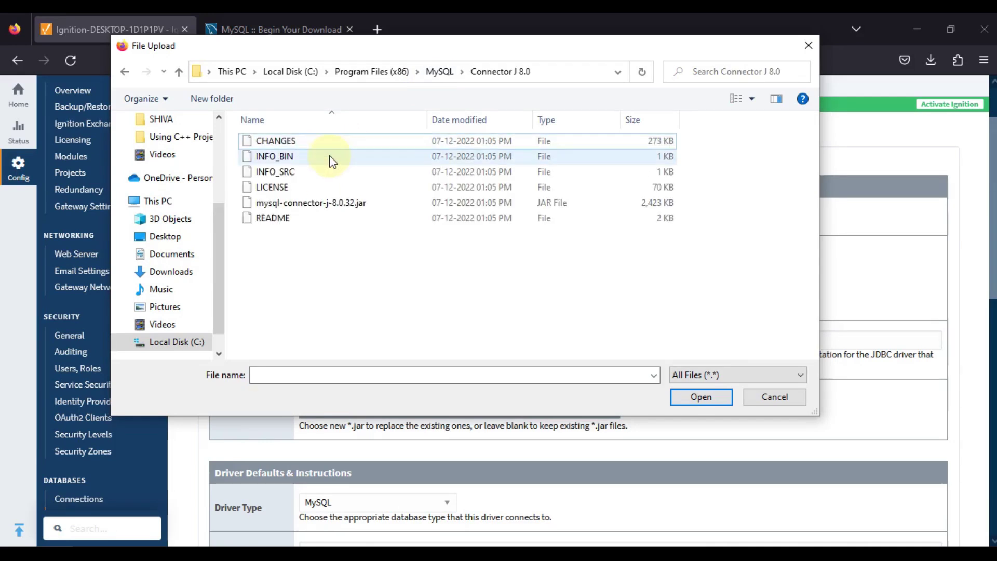
left_click(322, 207)
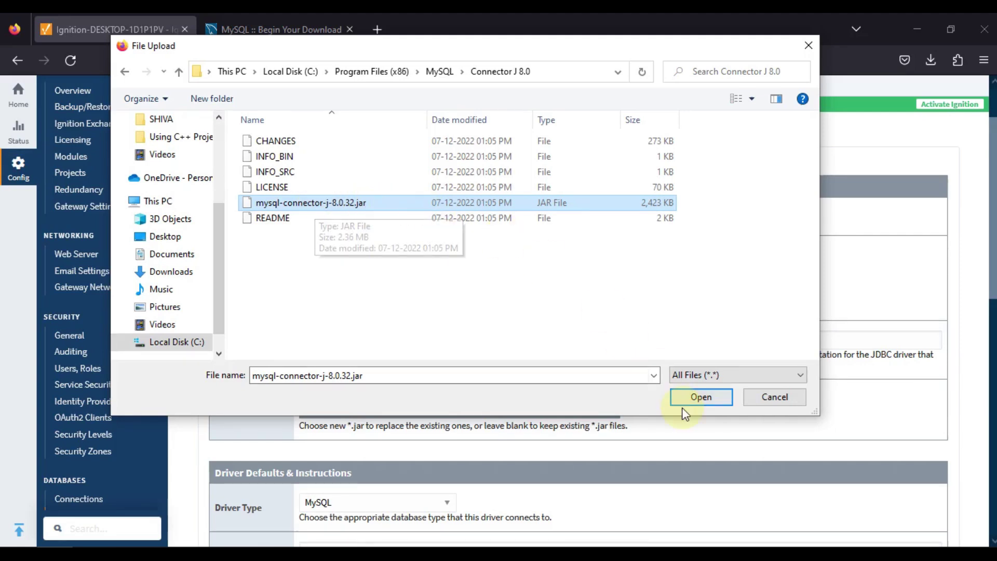
Upload the jar, save the MySQL driver, and confirm its status reads Installed.
left_click(694, 401)
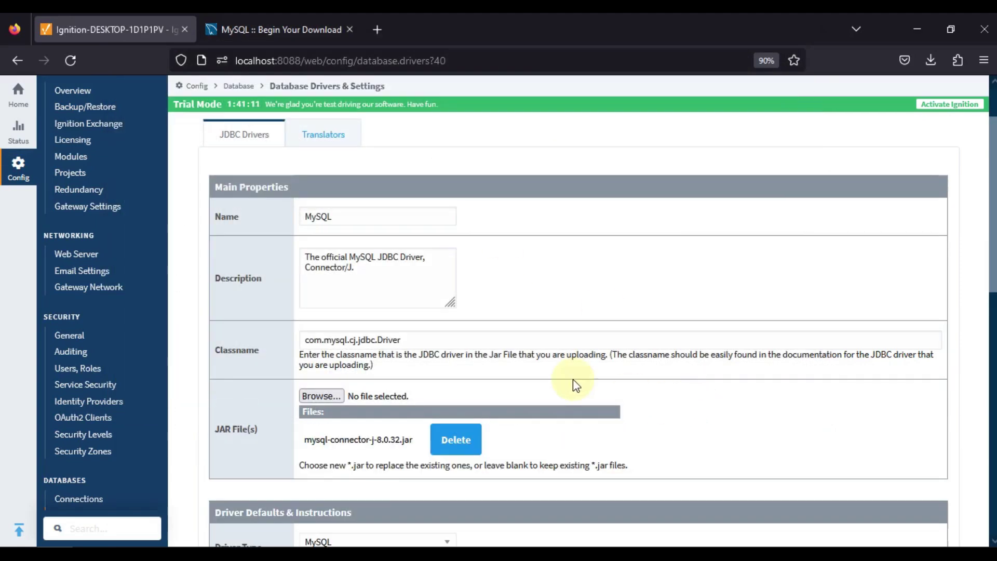
scroll(573, 381, "down", 15)
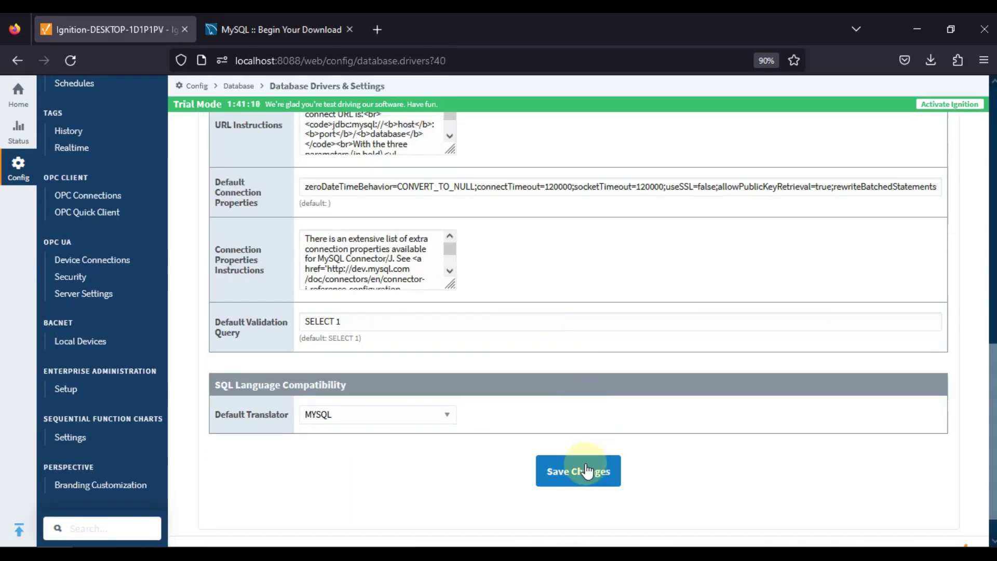
left_click(586, 471)
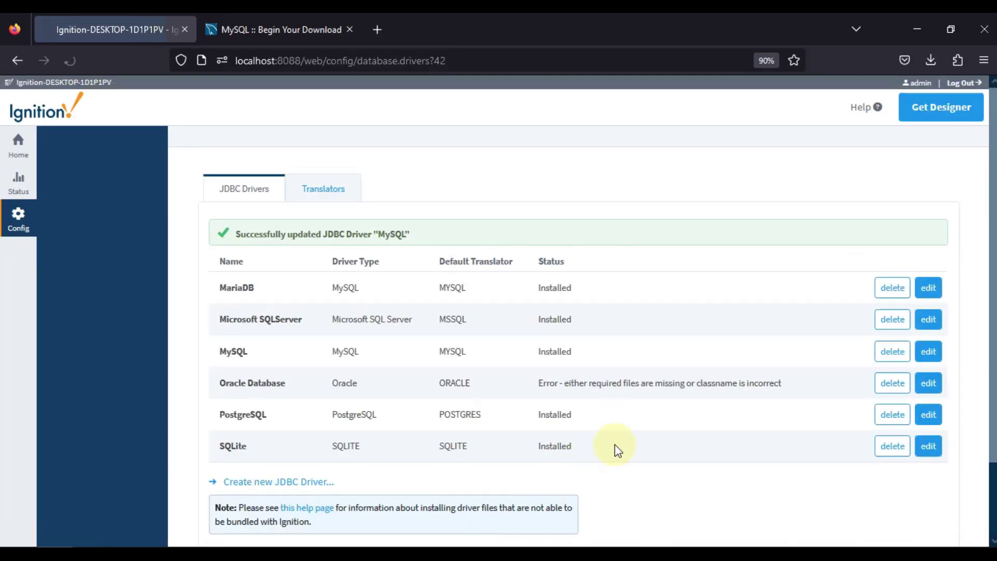
double_click(559, 366)
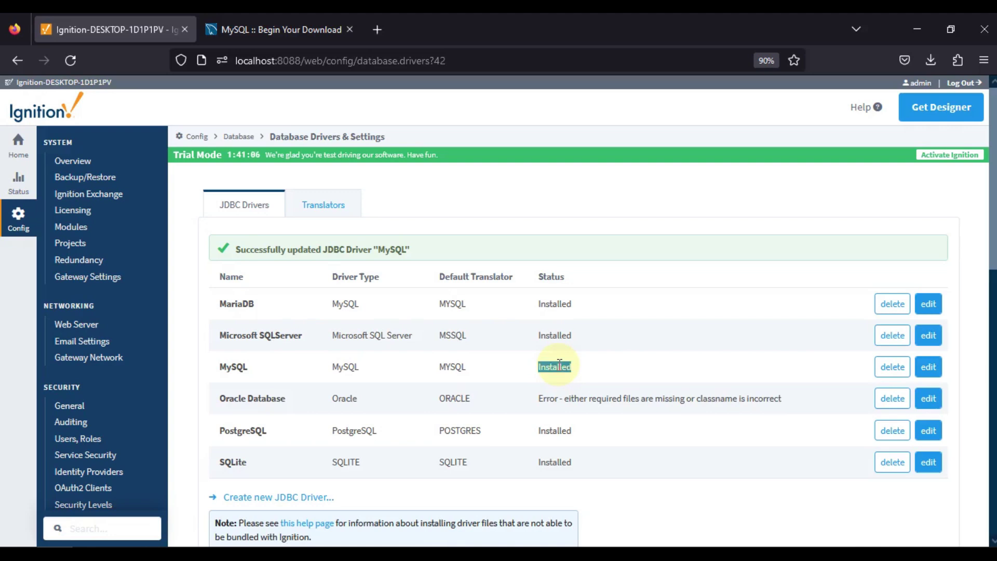
left_click(561, 366)
double_click(554, 366)
left_click(554, 366)
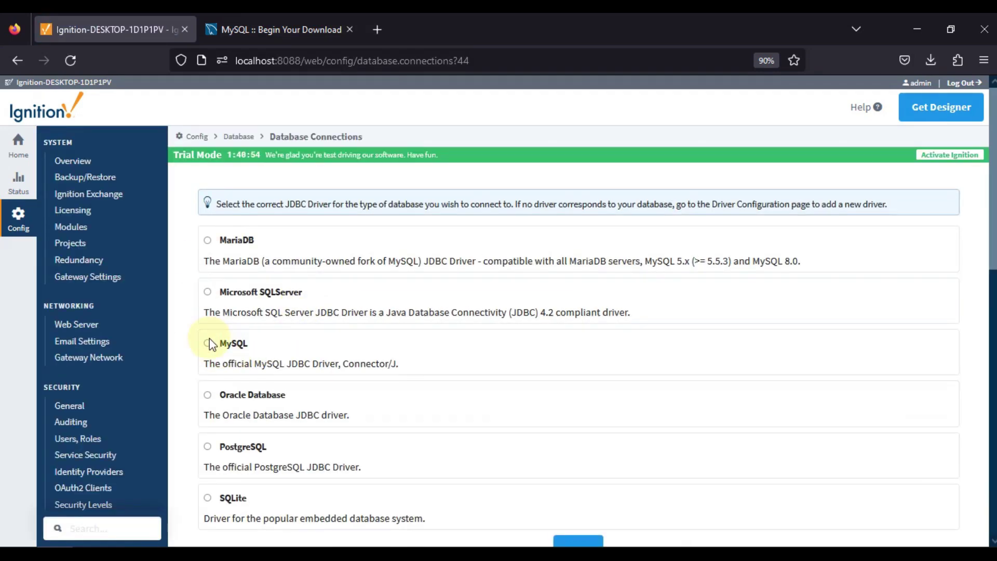
Pick MySQL as the new database connection's driver and proceed to its settings form.
left_click(209, 338)
scroll(587, 363, "down", 3)
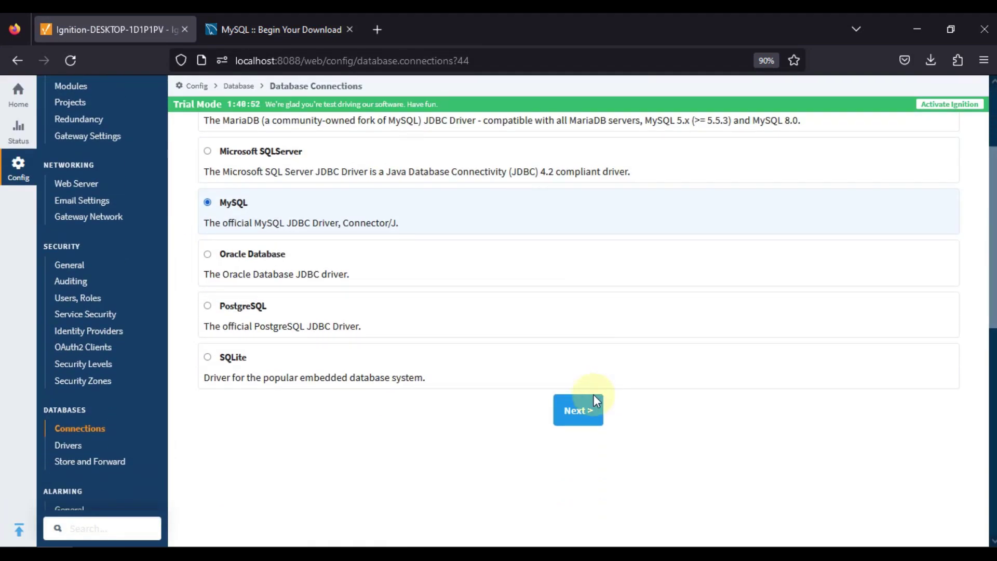
left_click(574, 409)
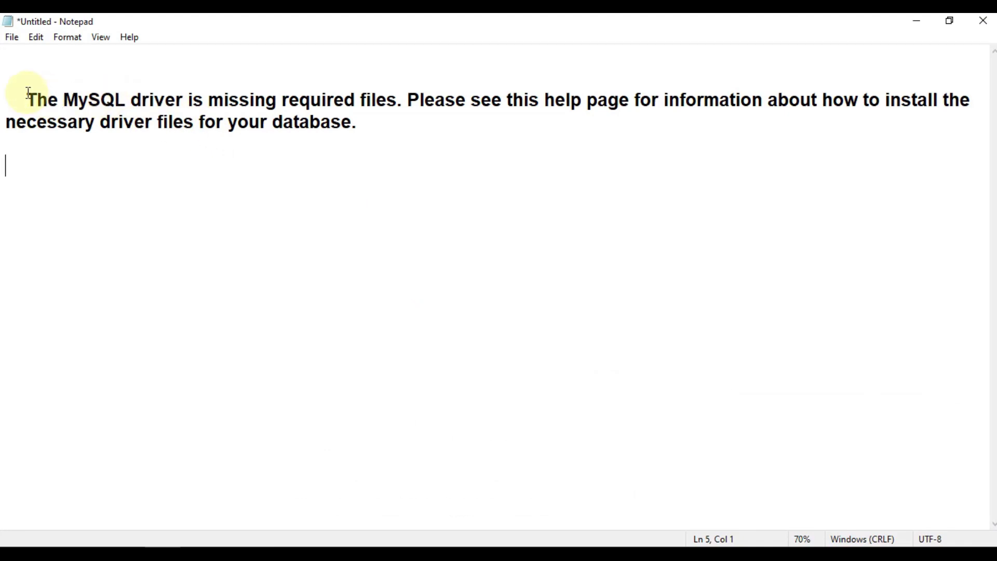
Select the missing-driver-files message in Notepad, then minimize Notepad to reveal the NewConnection form.
left_click_drag(26, 99, 379, 126)
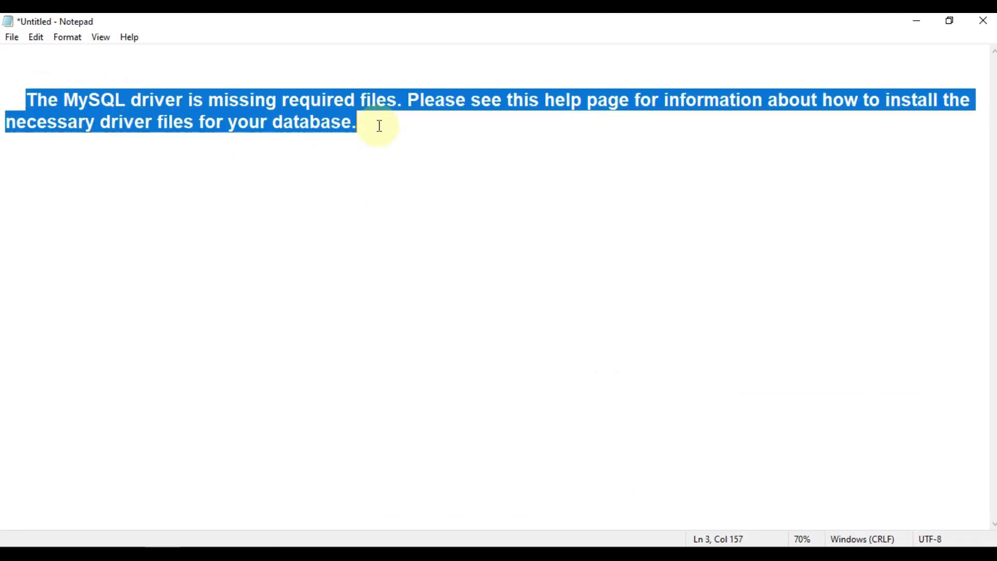
left_click(916, 22)
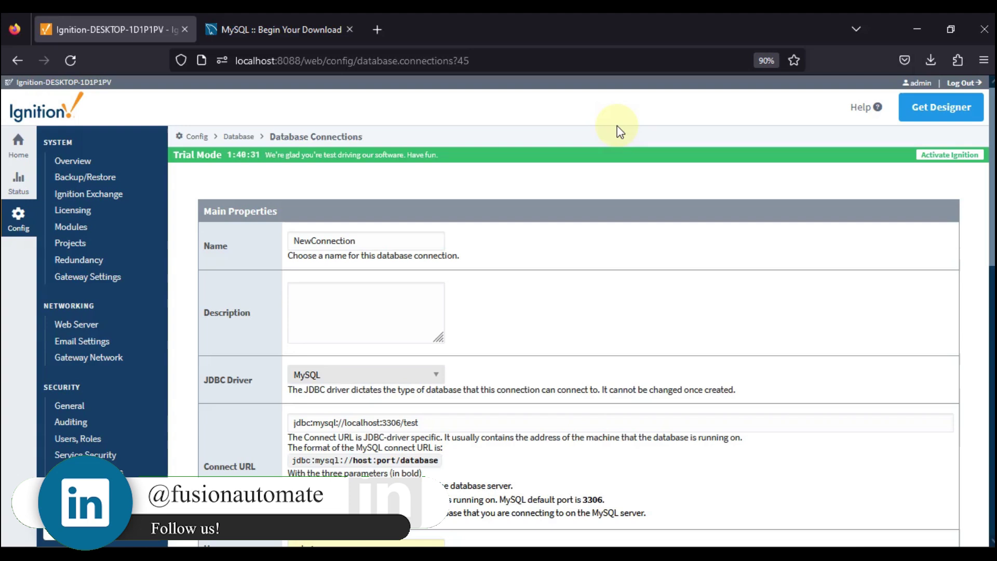
Start downloading the full 437.3M MySQL Installer 8.0.32 MSI, then return to its Windows download page.
left_click(293, 27)
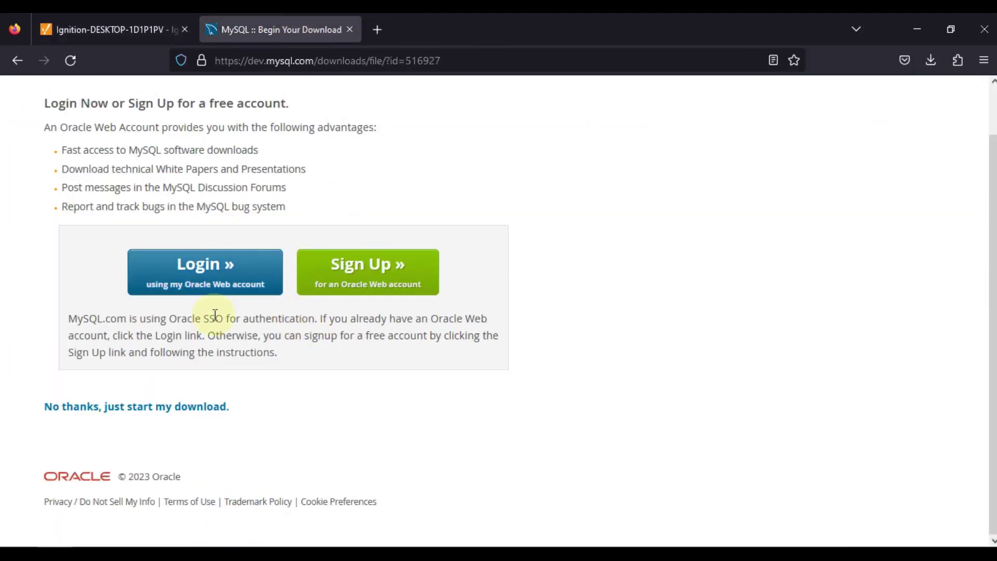
left_click(15, 58)
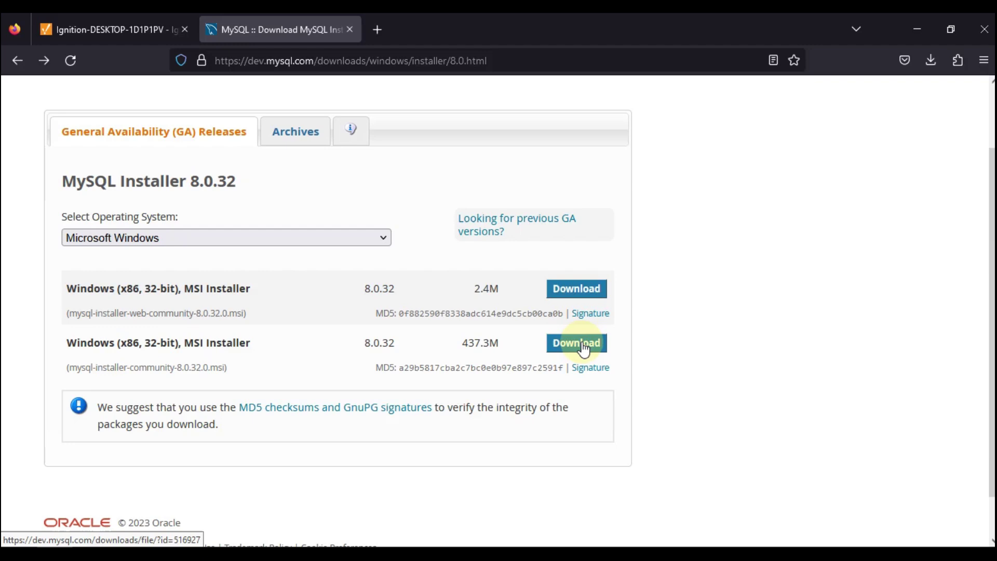
left_click(582, 344)
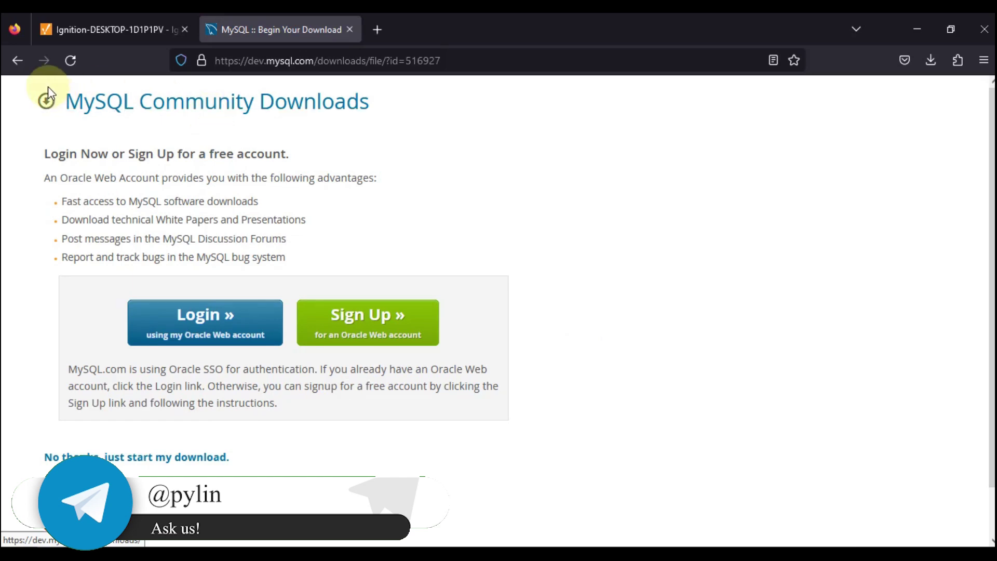
left_click(20, 62)
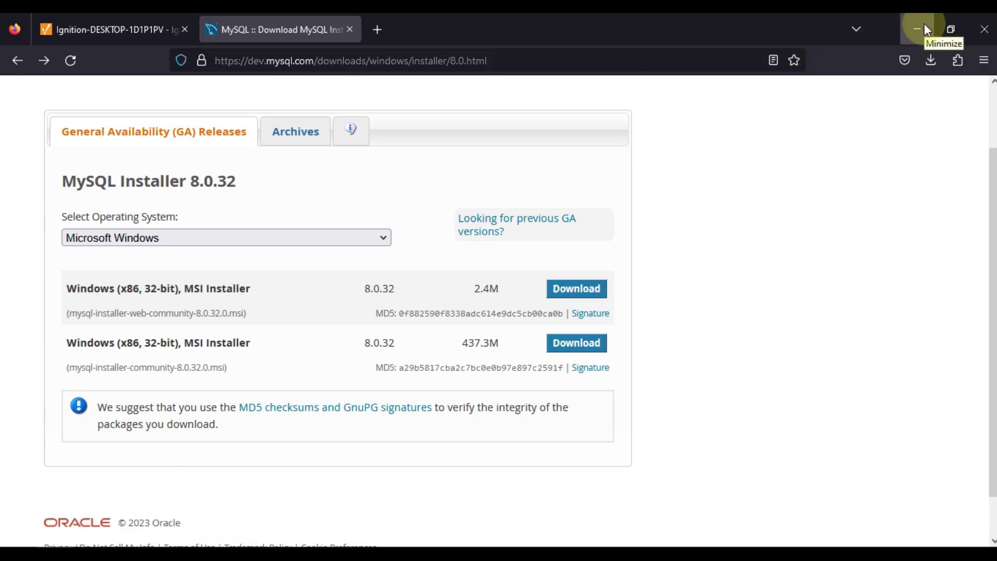
Return to the Ignition tab, then minimize Firefox to show the downloaded mysql-installer file.
left_click(85, 27)
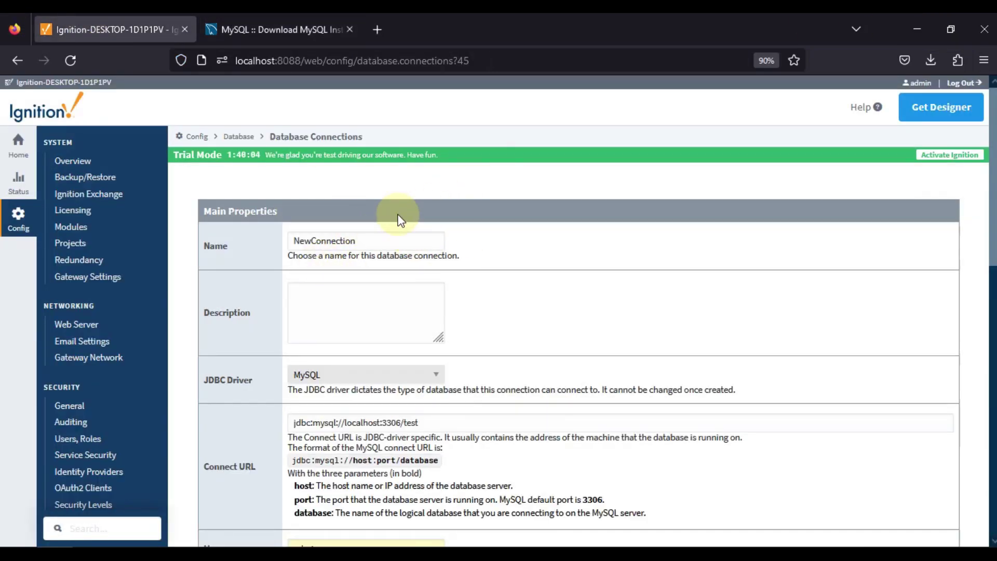
left_click(907, 26)
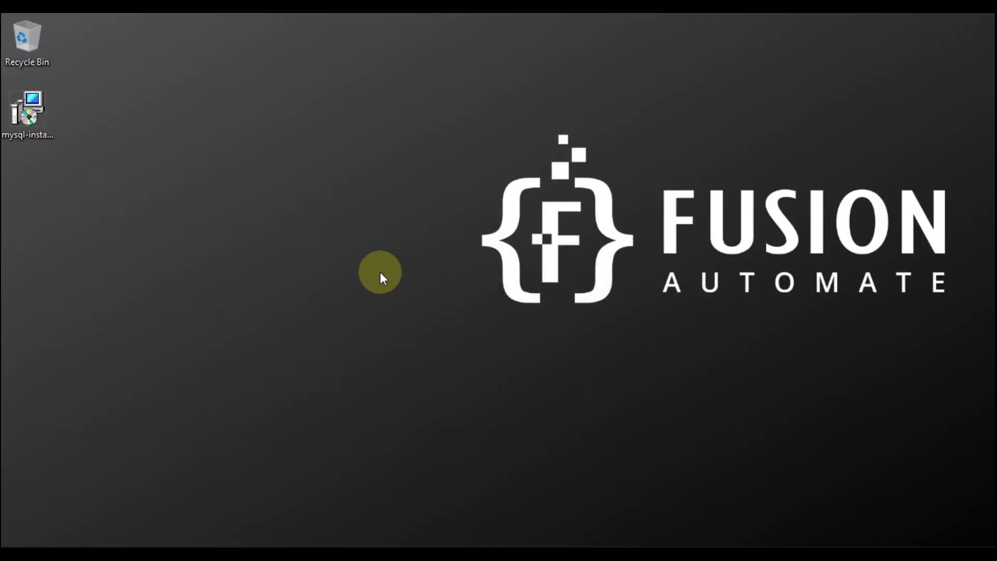